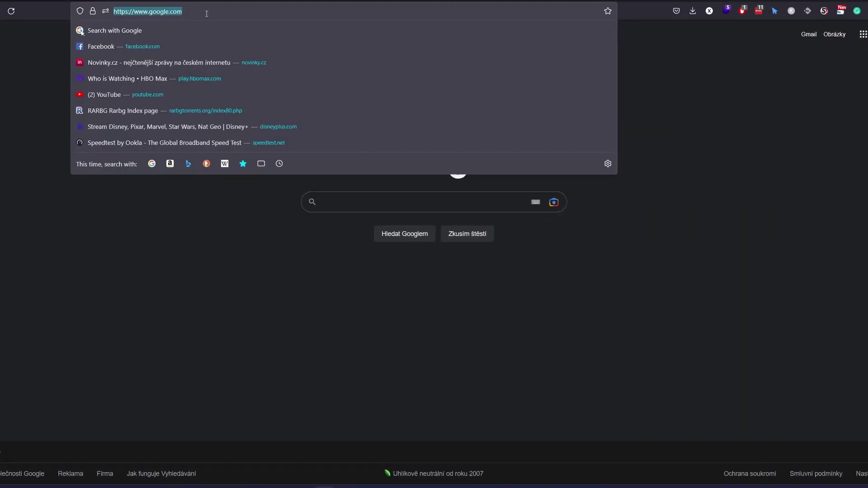
{"action": "type", "text": "www.orangepi.org"}
Load orangepi.org and navigate to the Orange Pi 5 downloads page
{"action": "key", "text": "Return"}
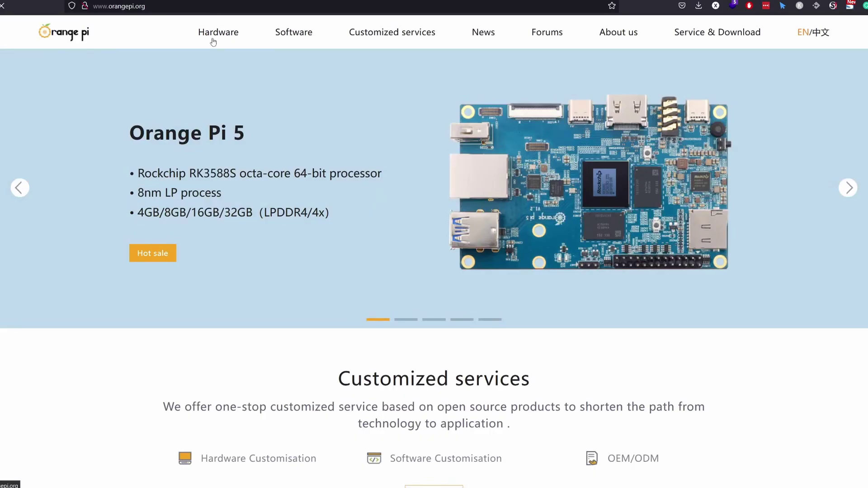
{"action": "left_click", "coordinate": [355, 142]}
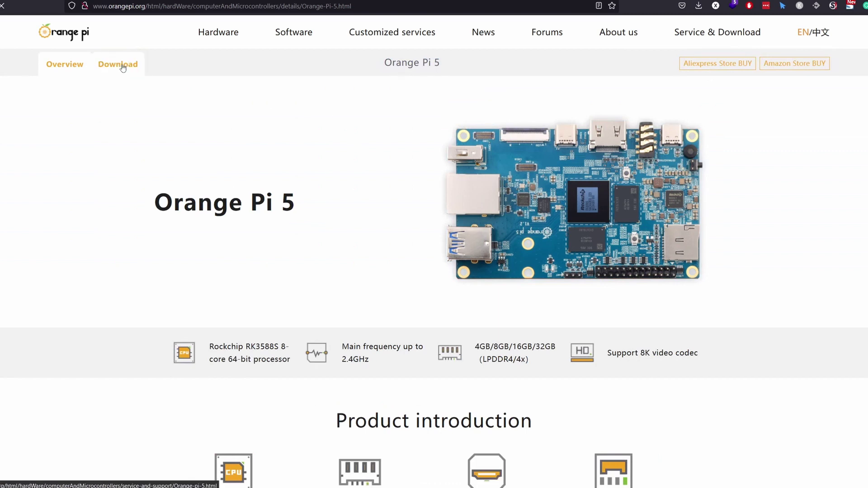
{"action": "left_click", "coordinate": [123, 65]}
{"action": "scroll", "coordinate": [235, 217], "scroll_direction": "down", "scroll_amount": 5}
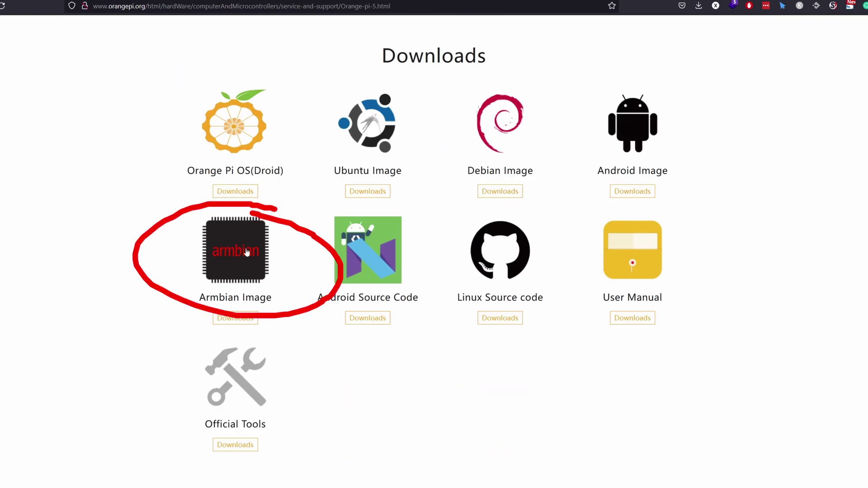
Follow the Armbian Image link to Armbian's own Orange Pi 5 page
{"action": "left_click", "coordinate": [249, 254]}
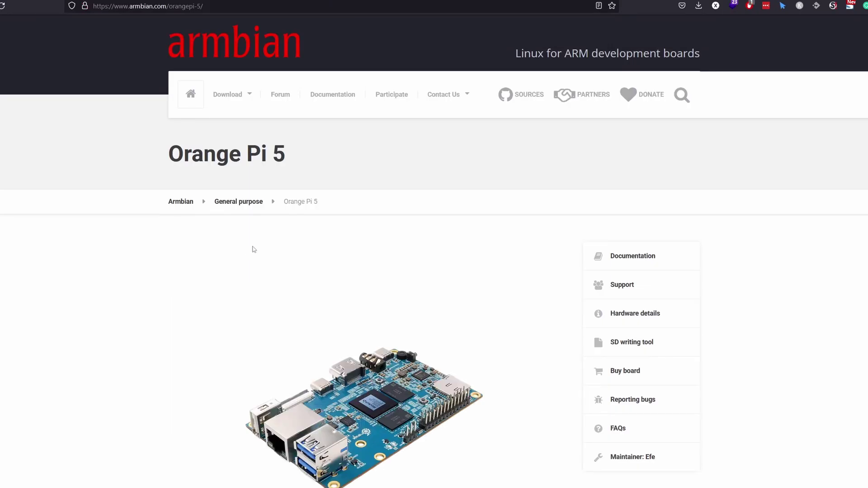
{"action": "scroll", "coordinate": [260, 229], "scroll_direction": "down", "scroll_amount": 3}
{"action": "scroll", "coordinate": [305, 272], "scroll_direction": "down", "scroll_amount": 6}
{"action": "scroll", "coordinate": [371, 303], "scroll_direction": "up", "scroll_amount": 2}
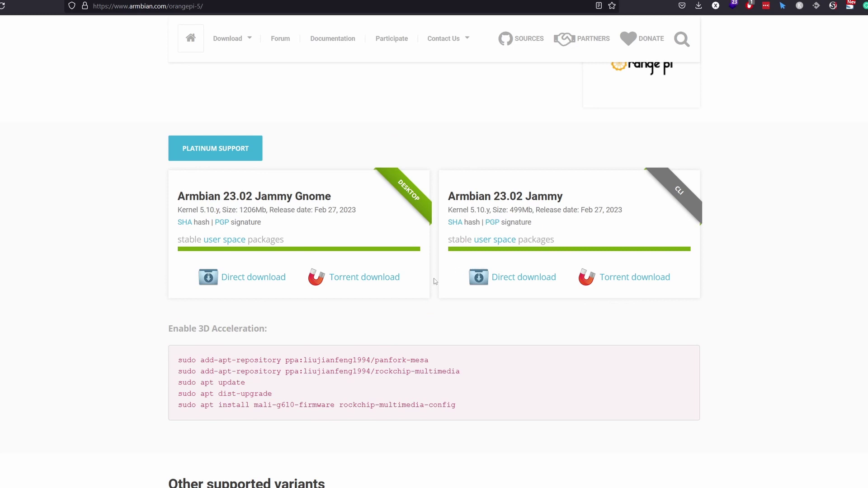
{"action": "scroll", "coordinate": [372, 304], "scroll_direction": "down", "scroll_amount": 3}
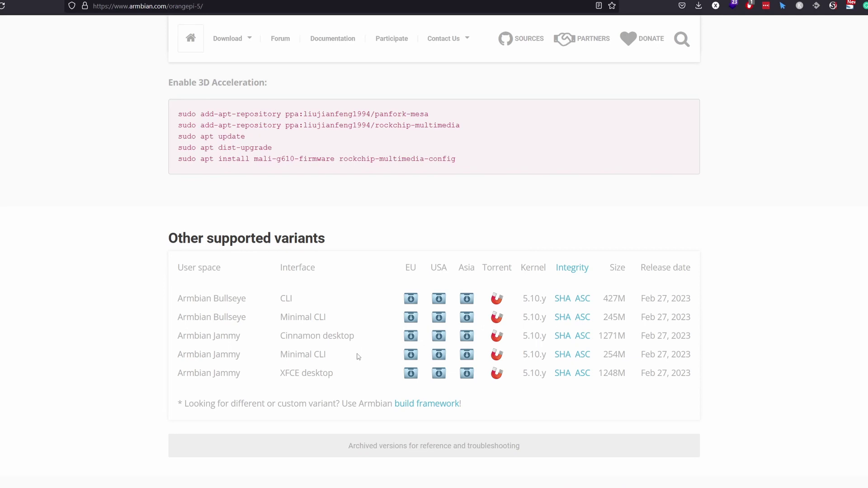
{"action": "scroll", "coordinate": [357, 357], "scroll_direction": "up", "scroll_amount": 3}
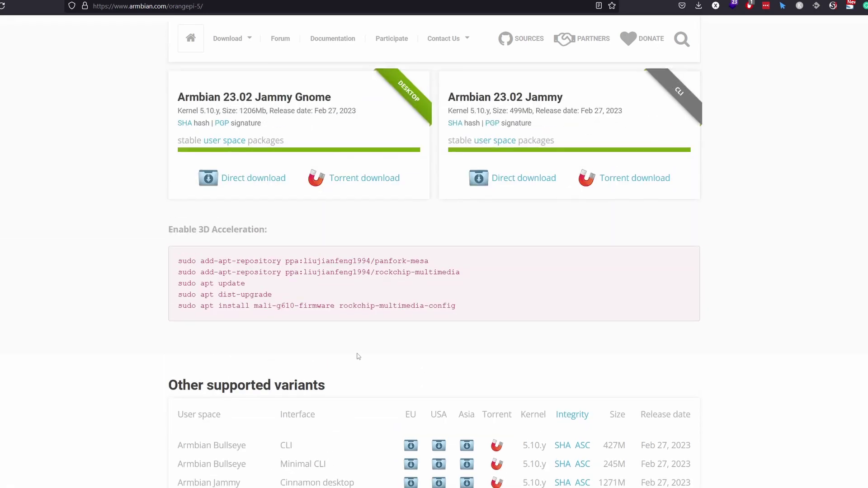
{"action": "scroll", "coordinate": [358, 356], "scroll_direction": "up", "scroll_amount": 2}
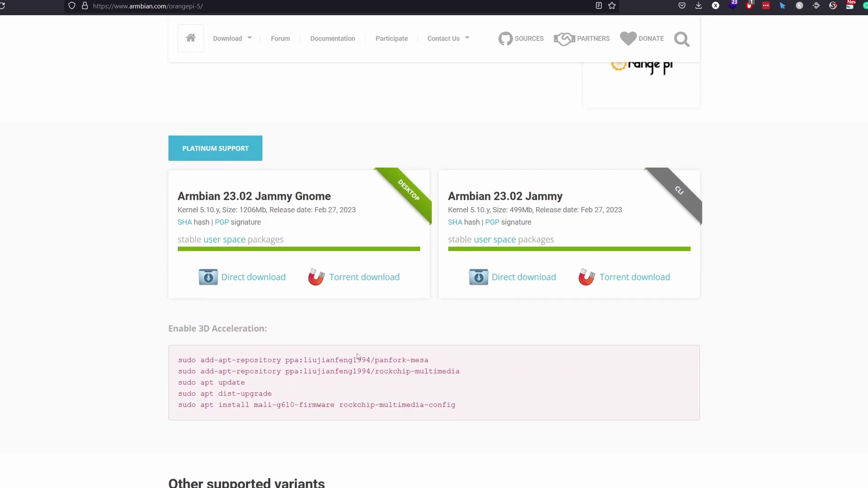
{"action": "scroll", "coordinate": [358, 356], "scroll_direction": "up", "scroll_amount": 1}
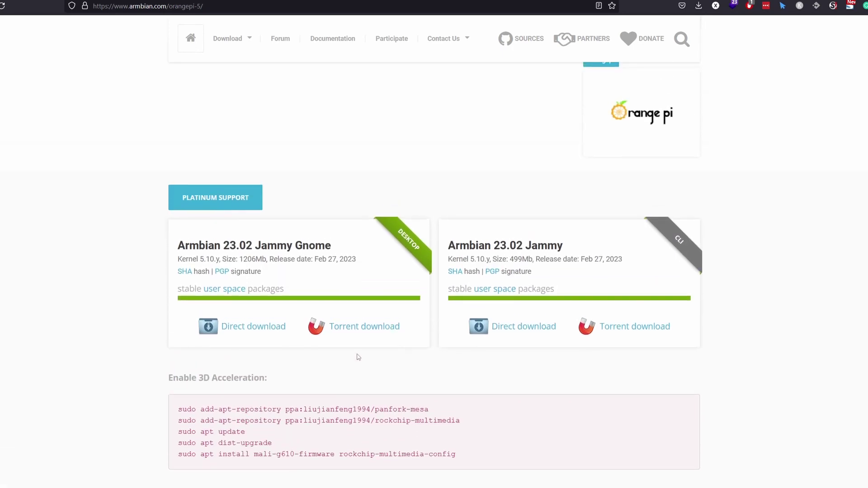
Save the Jammy Gnome .img.xz to Downloads, extract the 6.57 GB .img, and launch balenaEtcher
{"action": "left_click", "coordinate": [258, 326]}
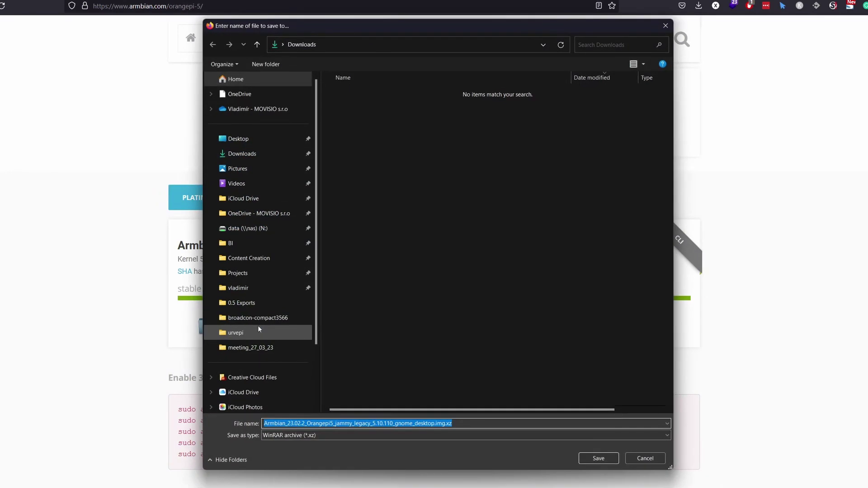
{"action": "key", "text": "Return"}
{"action": "double_click", "coordinate": [291, 85]}
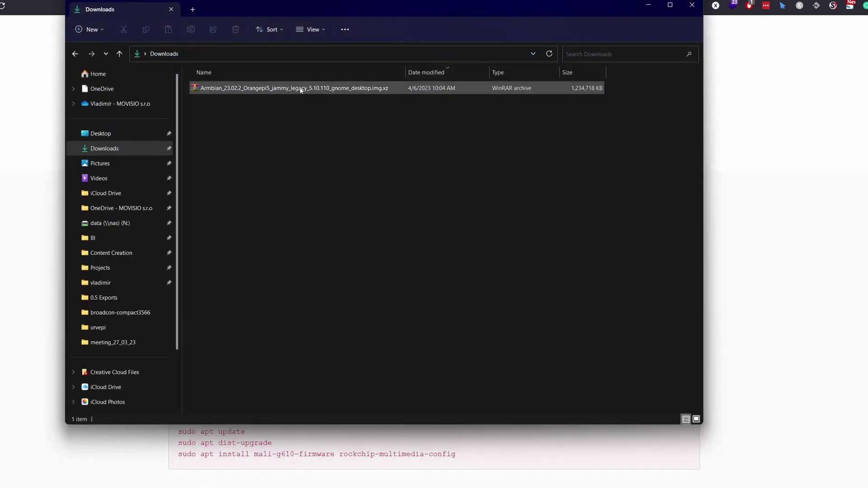
{"action": "left_click_drag", "start_coordinate": [585, 121], "coordinate": [287, 162]}
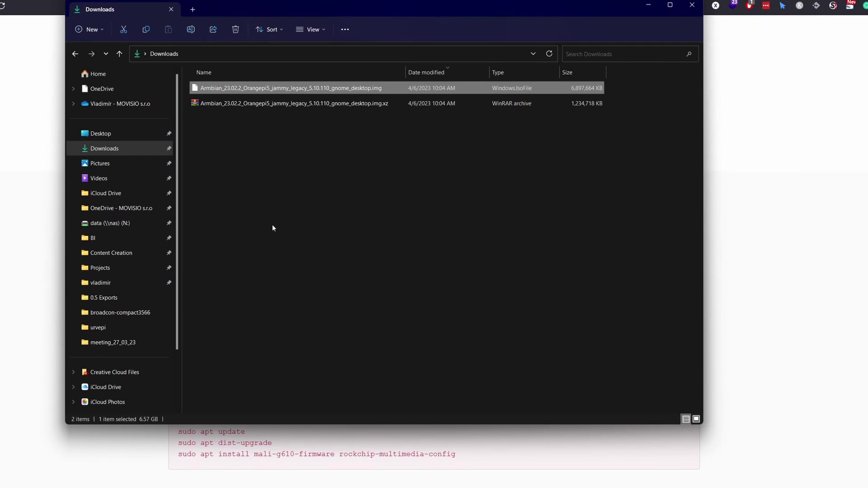
{"action": "key", "text": "super"}
{"action": "type", "text": "bal"}
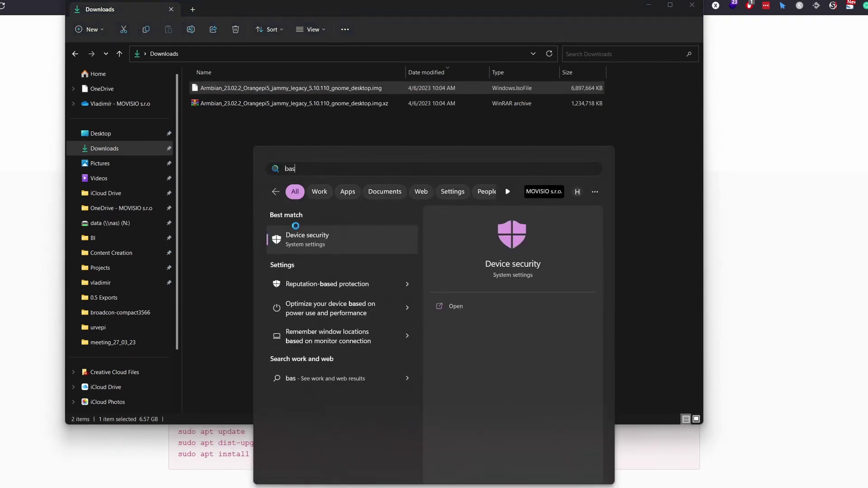
{"action": "type", "text": "enaEtcher"}
{"action": "key", "text": "Return"}
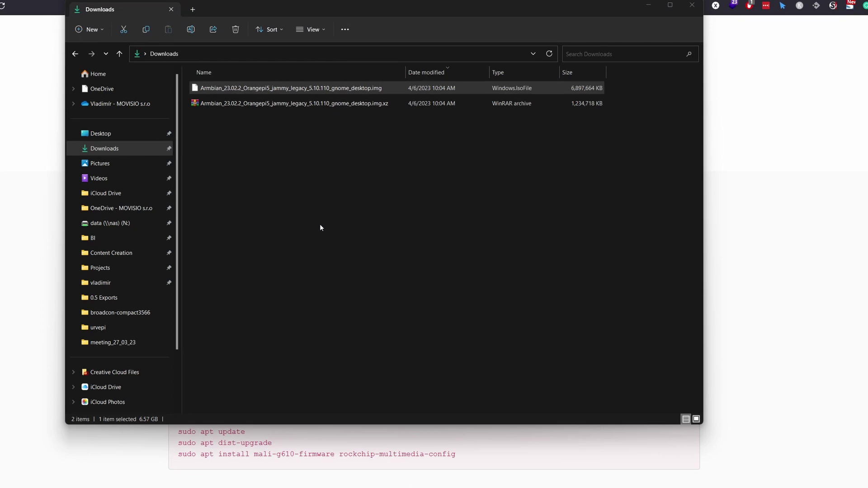
Flash the extracted Armbian .img to the 31.9 GB SDHC card, then close balenaEtcher
{"action": "left_click", "coordinate": [339, 239]}
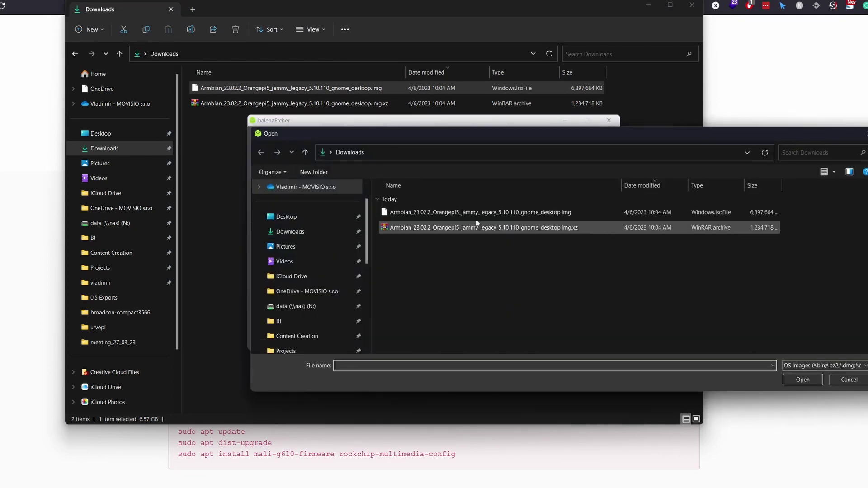
{"action": "left_click", "coordinate": [475, 213]}
{"action": "left_click", "coordinate": [802, 380]}
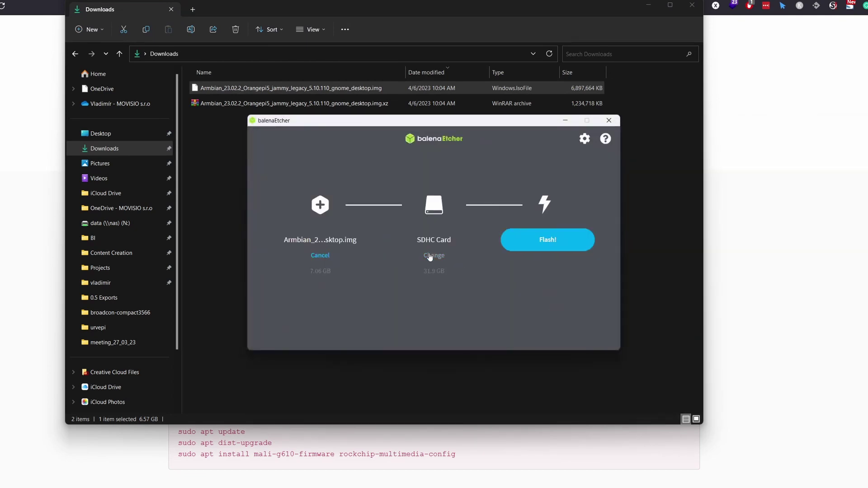
{"action": "left_click", "coordinate": [429, 256]}
{"action": "left_click", "coordinate": [493, 329]}
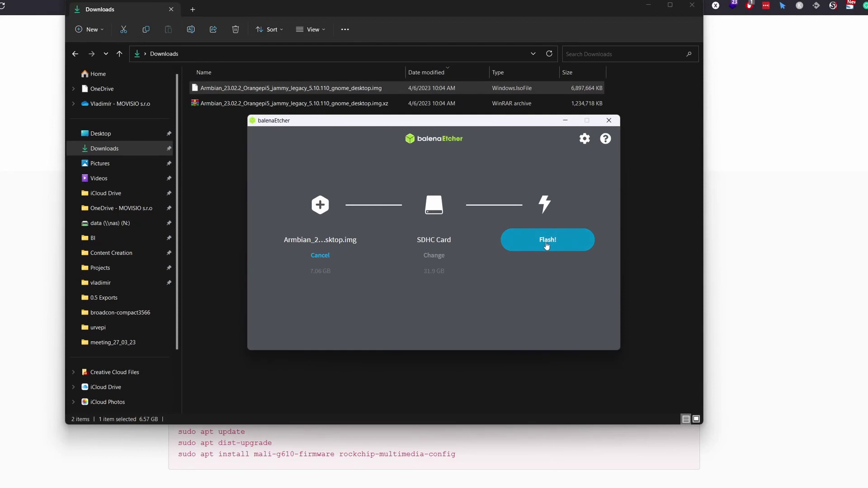
{"action": "left_click", "coordinate": [547, 241]}
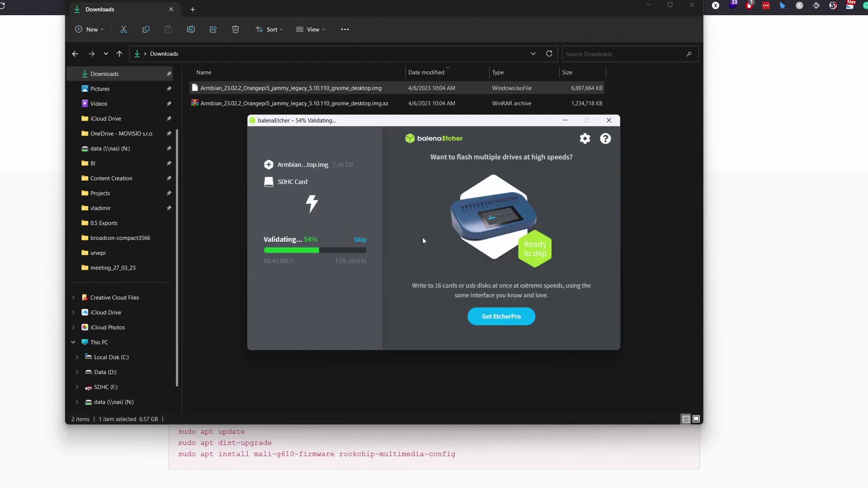
{"action": "left_click", "coordinate": [608, 120]}
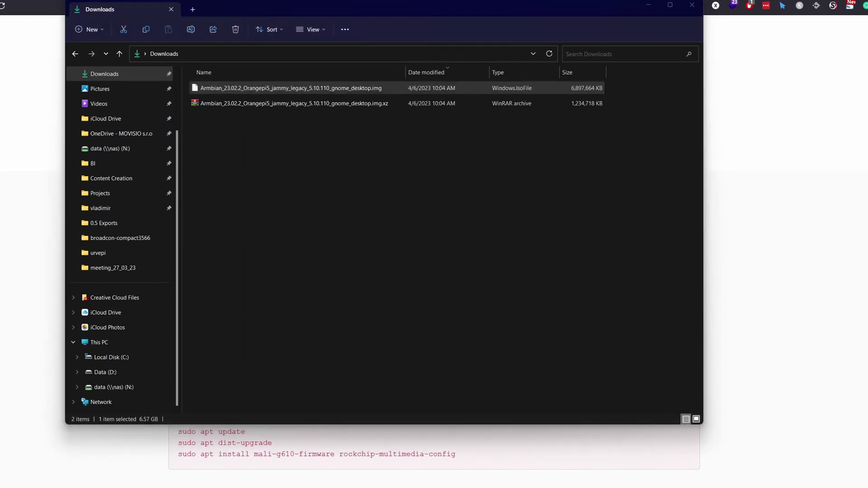
Return to the Downloads folder, then boot the Orange Pi 5 from the flashed card
{"action": "left_click", "coordinate": [560, 256]}
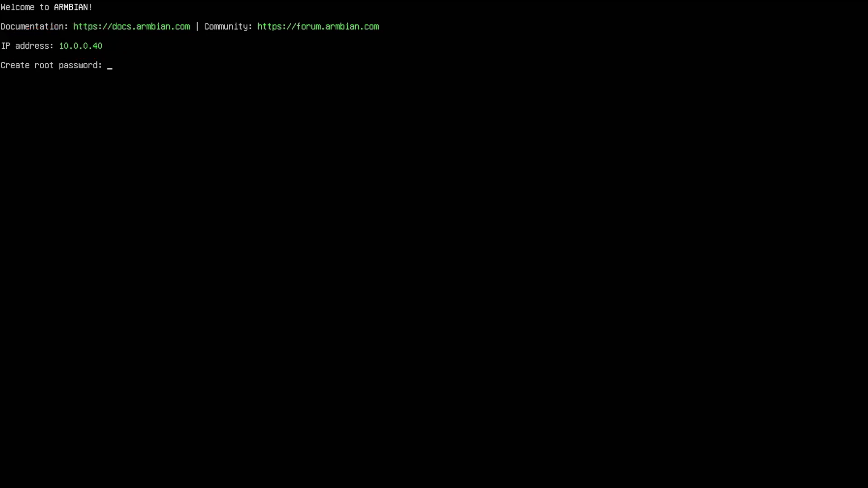
{"action": "type", "text": "**"}
{"action": "type", "text": "**"}
Set and confirm the root password, and choose bash as the default shell
{"action": "key", "text": "Return"}
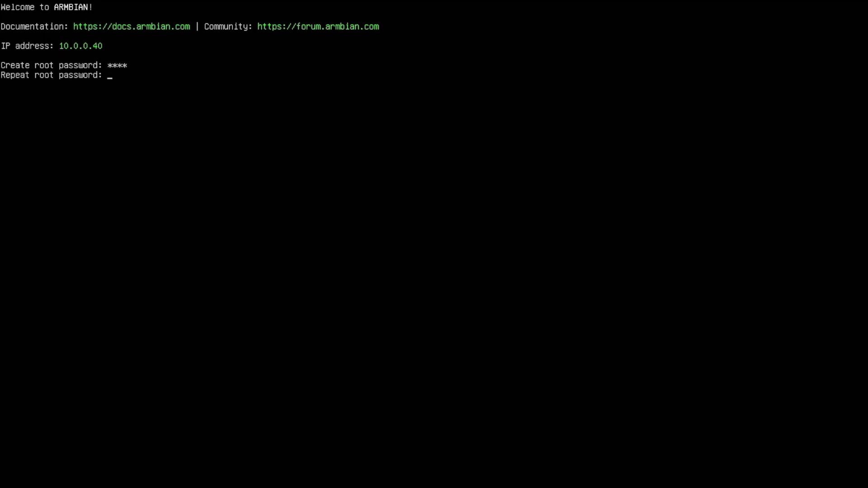
{"action": "type", "text": "****"}
{"action": "key", "text": "Return"}
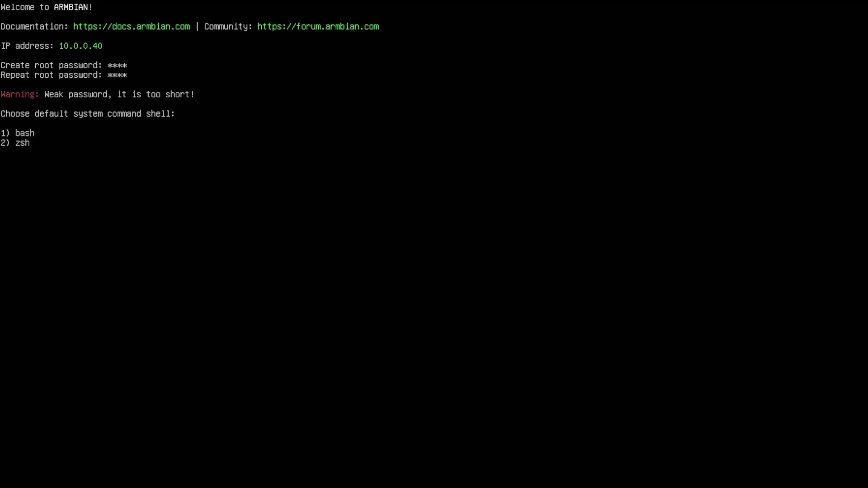
{"action": "key", "text": "1"}
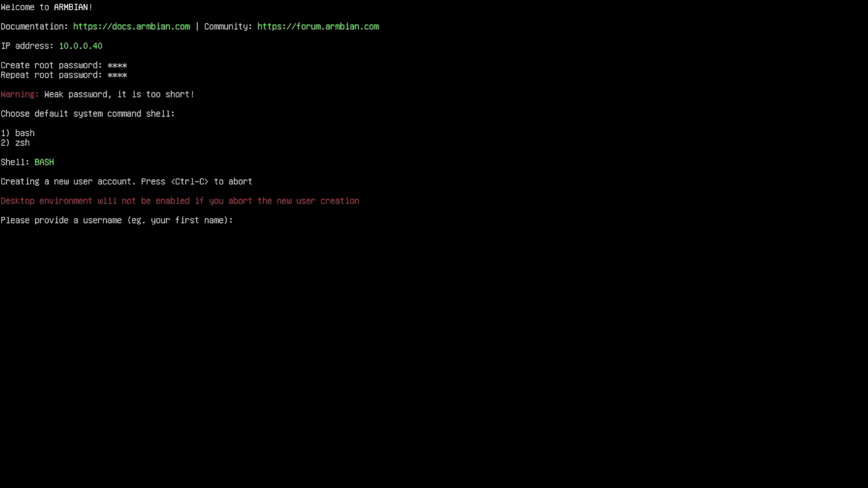
{"action": "type", "text": "ore"}
{"action": "type", "text": "angepi"}
Create the sudo user with its password and prefilled real name, declining location-based language
{"action": "key", "text": "Return"}
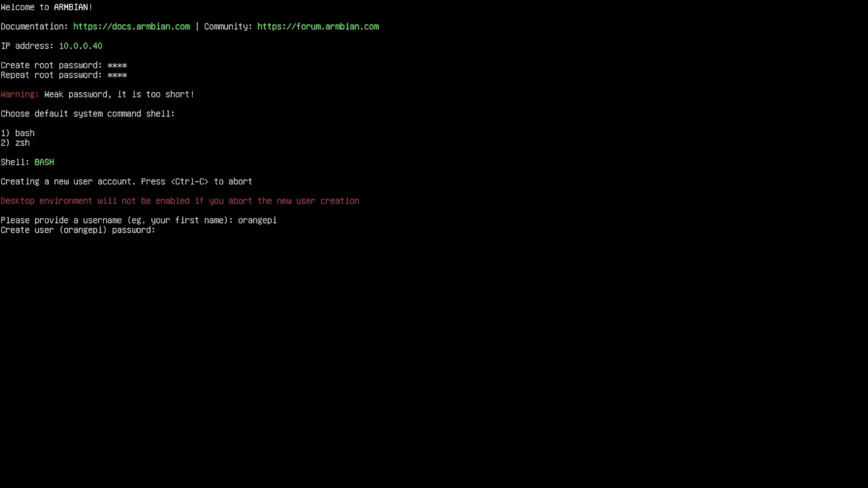
{"action": "type", "text": "*********"}
{"action": "key", "text": "Return"}
{"action": "type", "text": "**"}
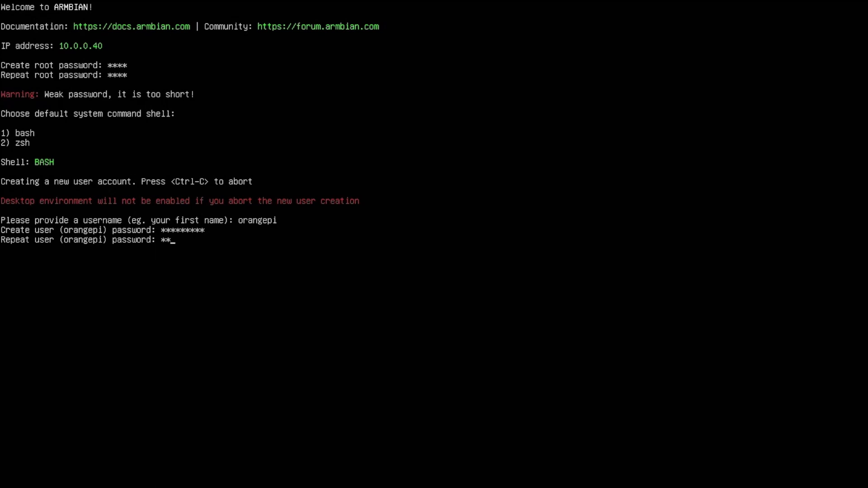
{"action": "type", "text": "*******"}
{"action": "key", "text": "Return"}
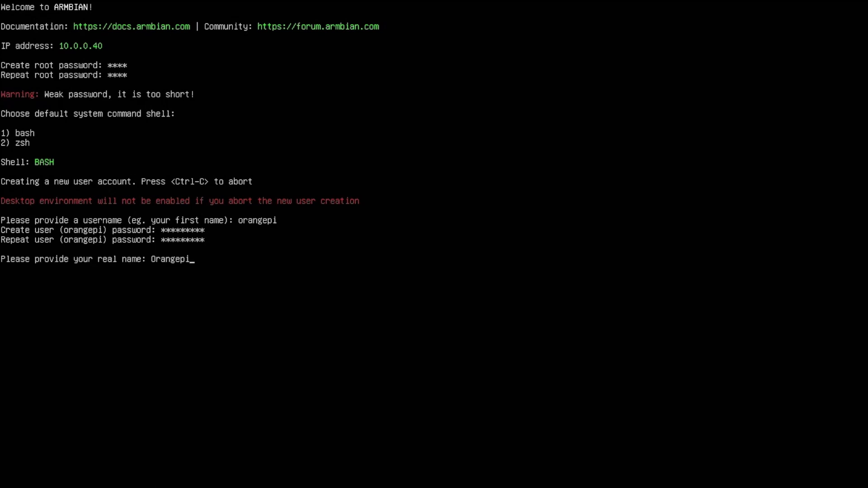
{"action": "key", "text": "Return"}
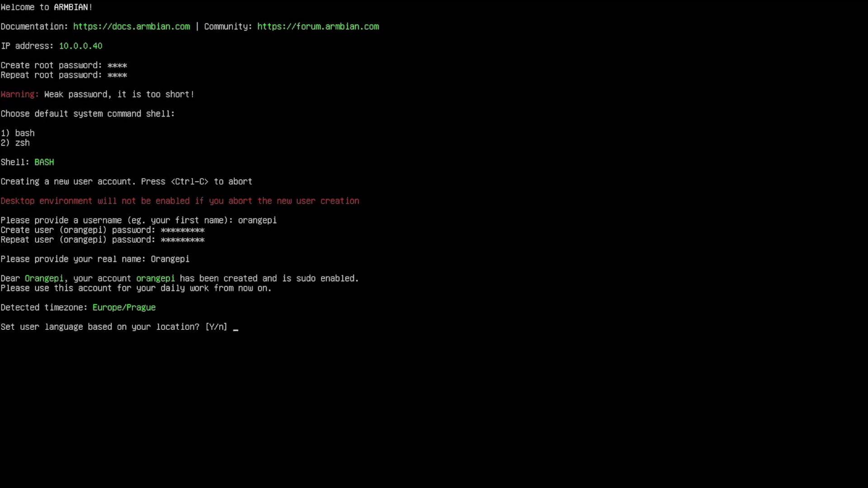
{"action": "type", "text": "n"}
{"action": "key", "text": "Return"}
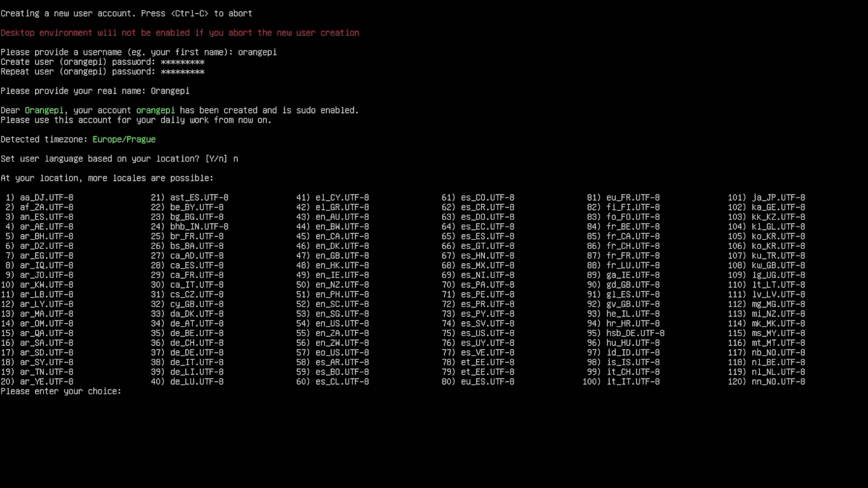
{"action": "type", "text": "54"}
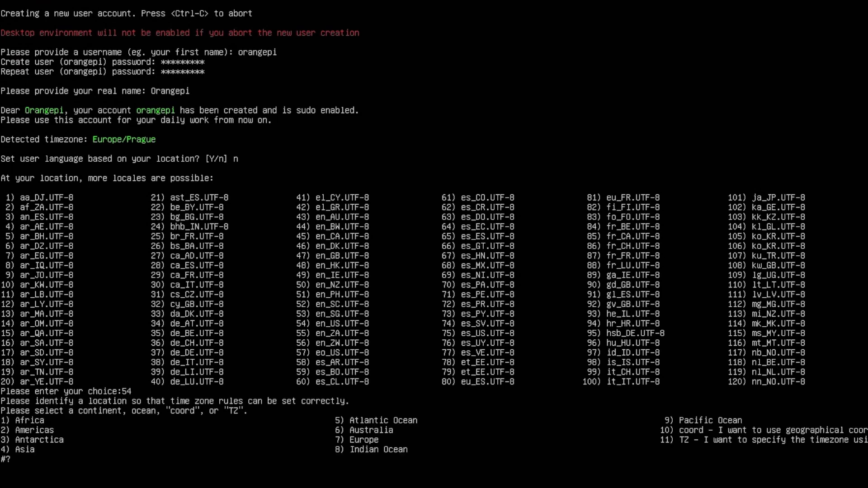
{"action": "type", "text": "7"}
Select locale 54 (en_US.UTF-8) and confirm the Europe/Prague time zone (7, 11)
{"action": "key", "text": "Return"}
{"action": "type", "text": "11"}
{"action": "key", "text": "Return"}
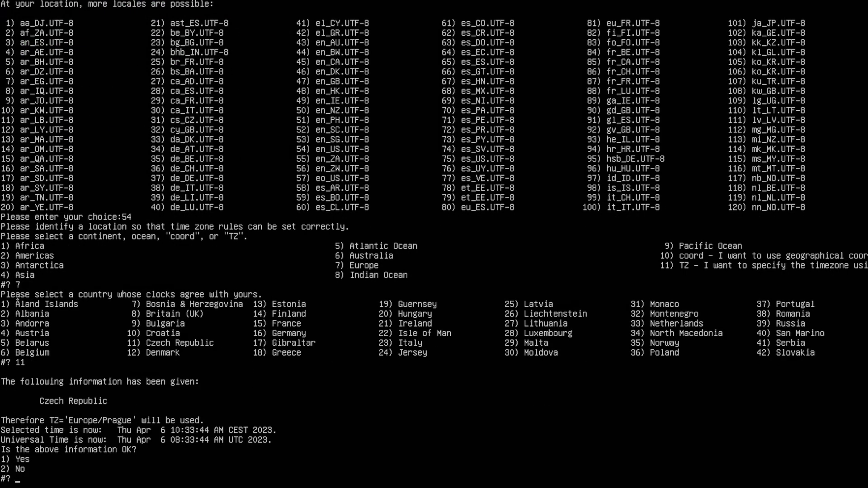
{"action": "type", "text": "1"}
{"action": "key", "text": "Return"}
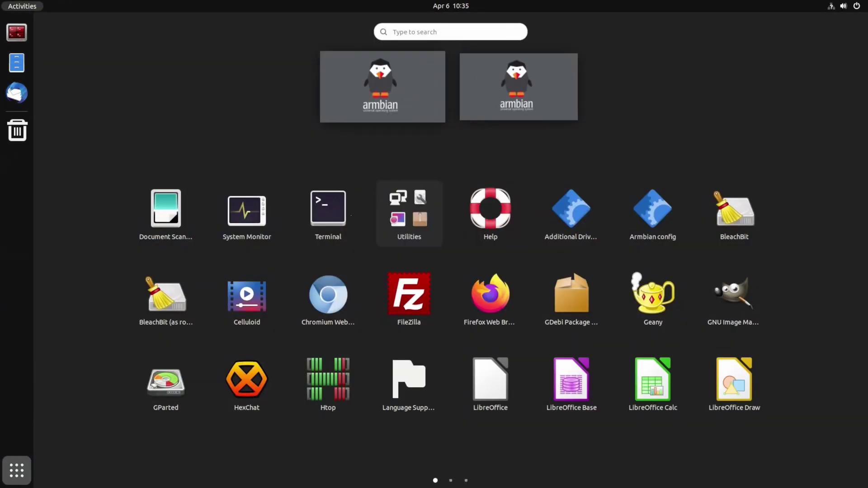
In an enlarged Terminal, add the panfork-mesa and rockchip-multimedia PPAs
{"action": "left_click", "coordinate": [329, 212]}
{"action": "left_click_drag", "start_coordinate": [453, 245], "coordinate": [677, 427]}
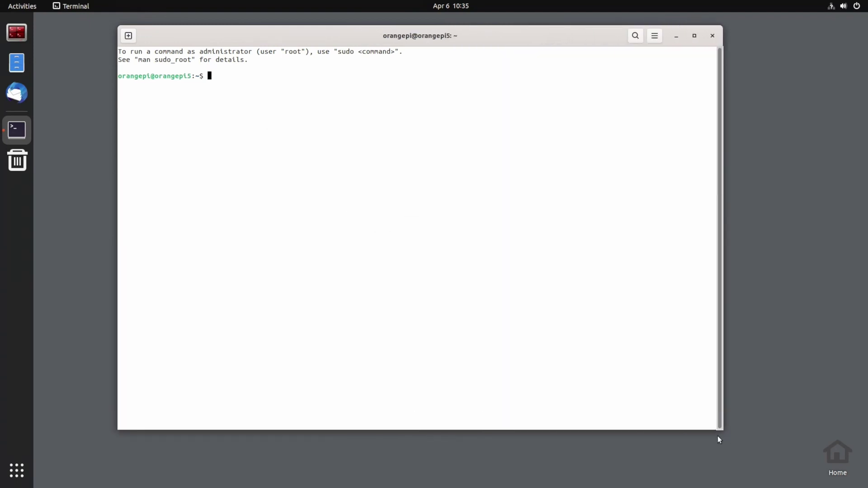
{"action": "type", "text": "sudo add-apt-repository ppa:liujianfeng1994/panfork-mesa"}
{"action": "key", "text": "Return"}
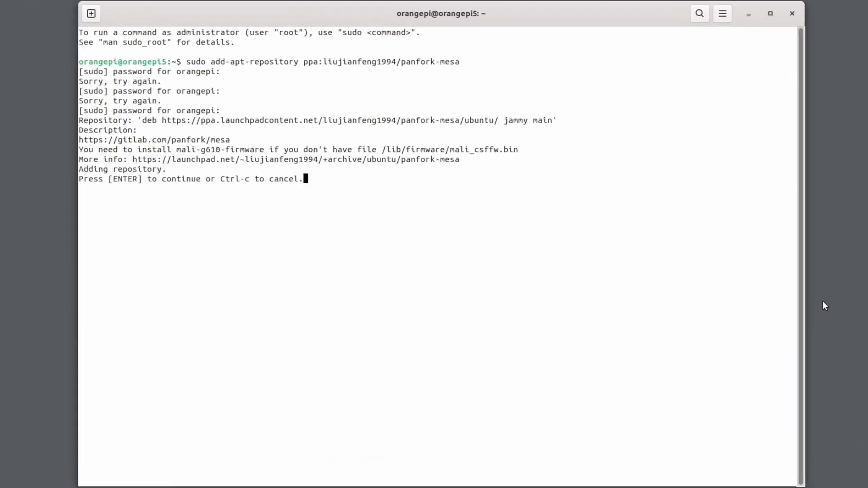
{"action": "key", "text": "Return"}
{"action": "type", "text": "sudo add-apt-repository ppa:liujianfeng1994/rockchip-mul"}
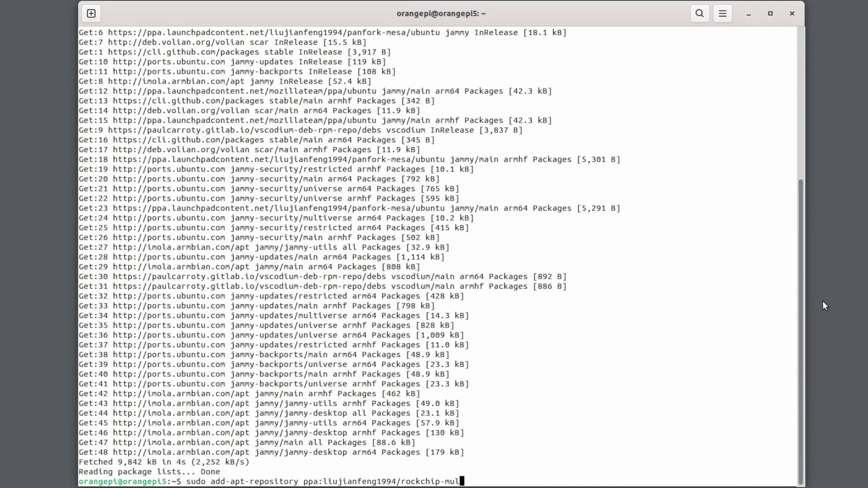
{"action": "type", "text": "timedia"}
{"action": "key", "text": "Return"}
{"action": "key", "text": "Return"}
{"action": "type", "text": "sudo apt update"}
Update, dist-upgrade, install mali-g610-firmware and rockchip-multimedia-config, then reboot
{"action": "key", "text": "Return"}
{"action": "type", "text": "s"}
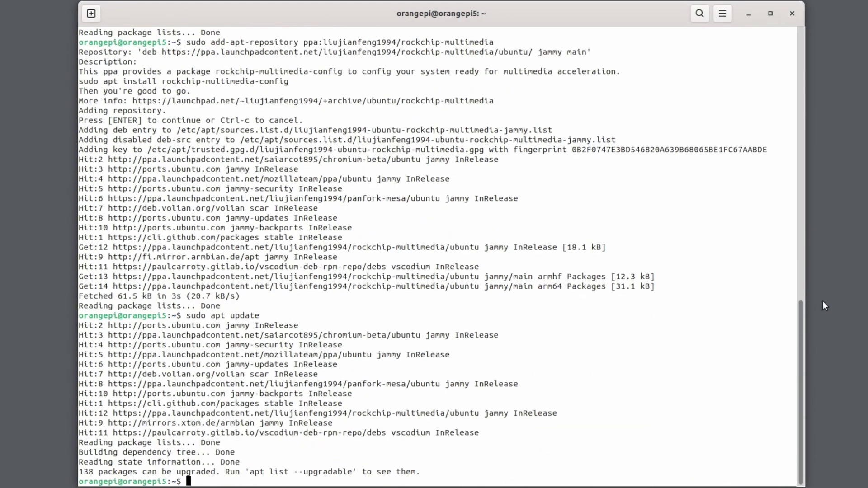
{"action": "type", "text": "udo apt dist-upgrade"}
{"action": "key", "text": "Return"}
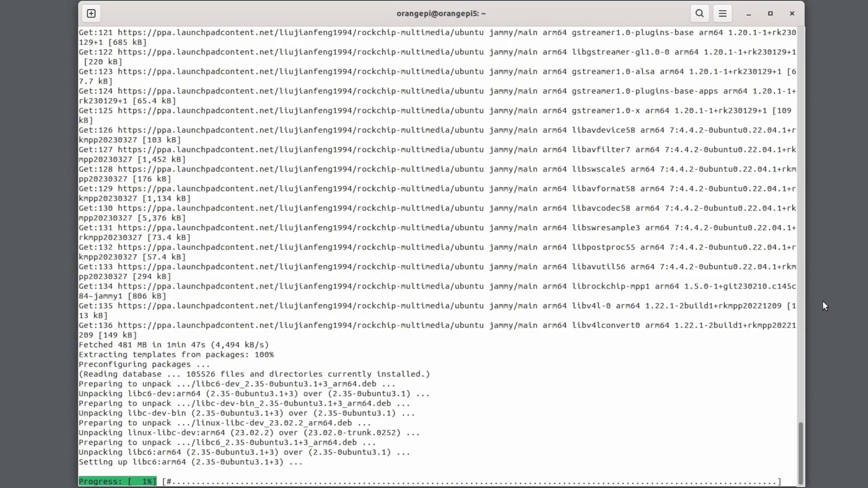
{"action": "type", "text": "sudo apt install mali-g610-firmware rockchi"}
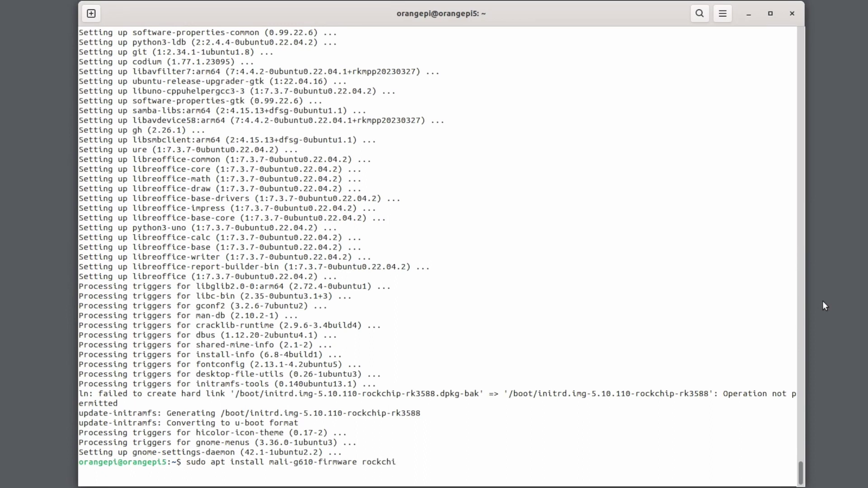
{"action": "type", "text": "p-multimedia-config"}
{"action": "key", "text": "Return"}
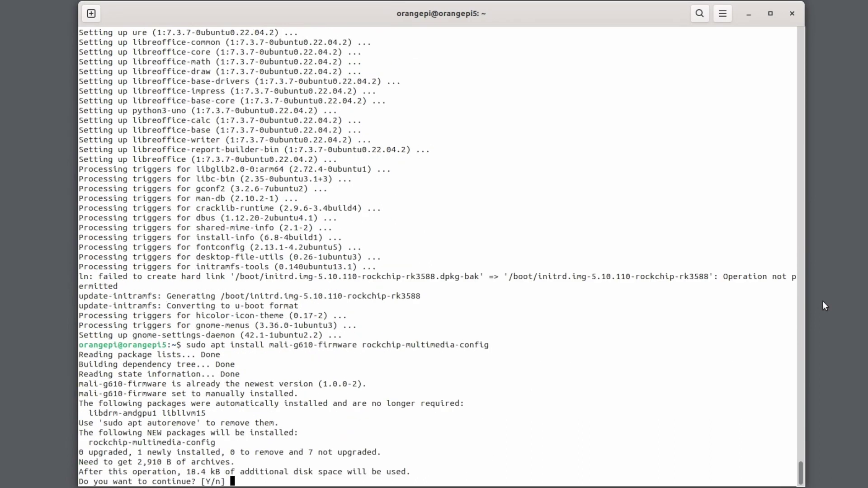
{"action": "key", "text": "Return"}
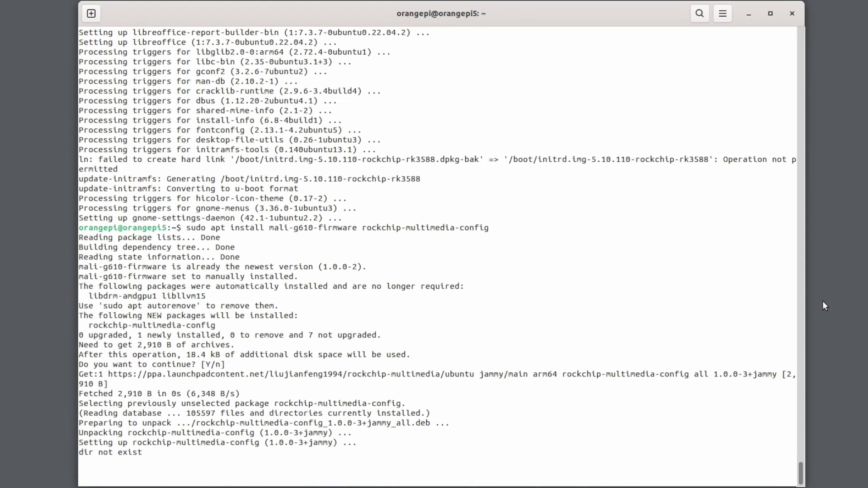
{"action": "type", "text": "sud"}
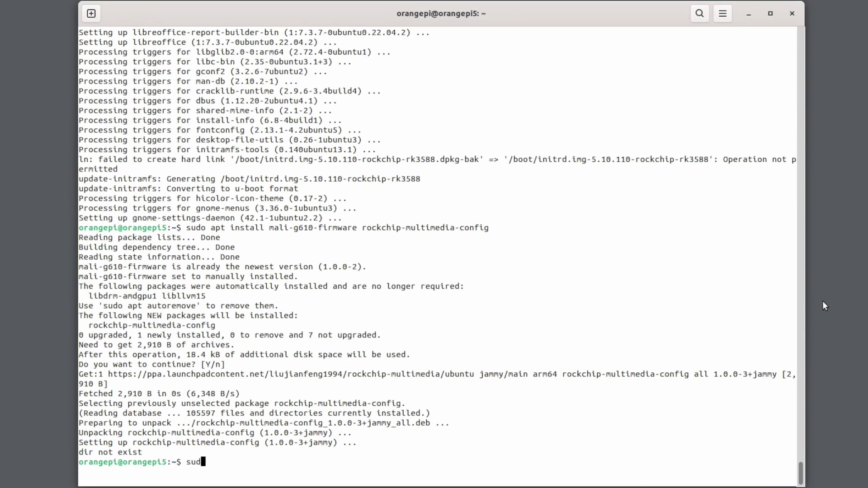
{"action": "type", "text": "o reboot"}
{"action": "key", "text": "Return"}
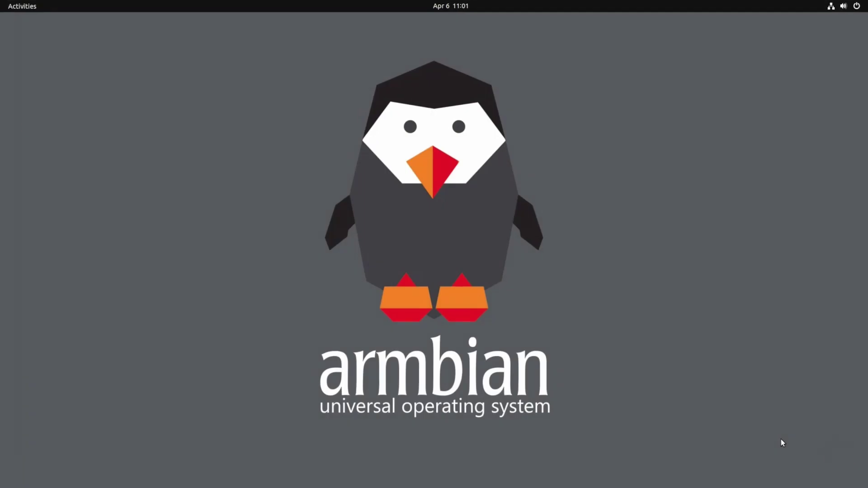
In an enlarged Terminator window, run sudo armbian-config and enter the password
{"action": "left_click", "coordinate": [16, 32]}
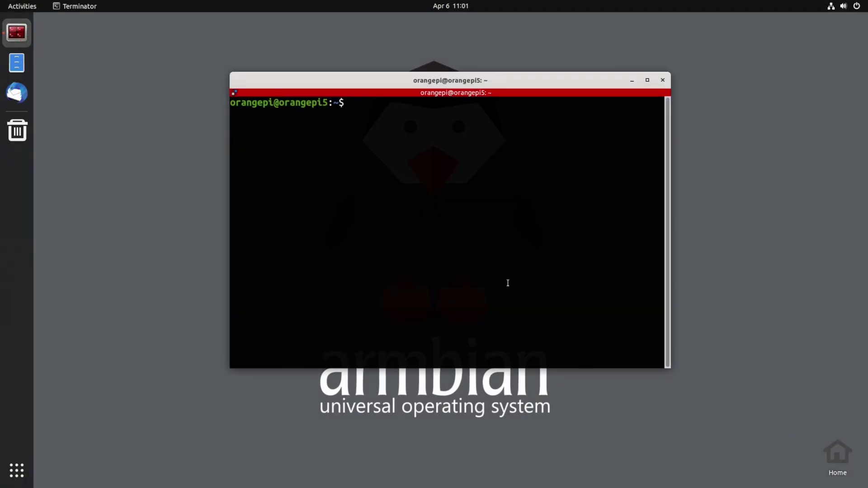
{"action": "left_click_drag", "start_coordinate": [566, 330], "coordinate": [743, 449]}
{"action": "type", "text": "armbian="}
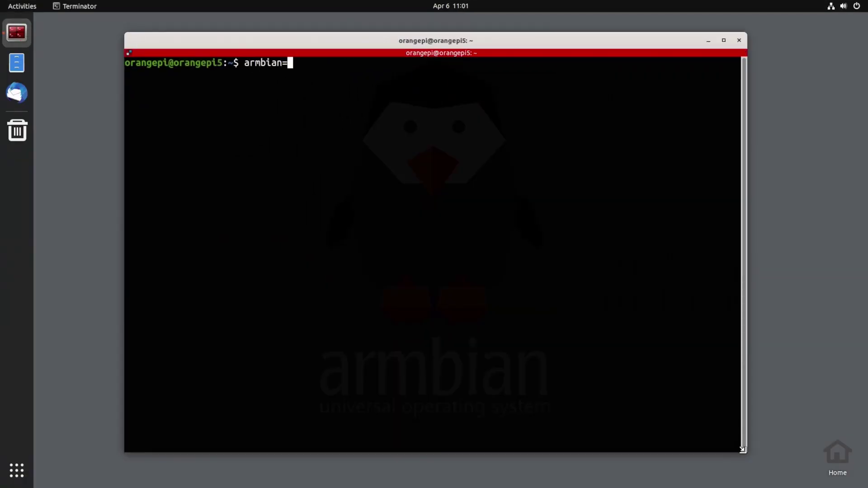
{"action": "key", "text": "BackSpace"}
{"action": "type", "text": "-config"}
{"action": "key", "text": "Return"}
{"action": "key", "text": "Up"}
{"action": "key", "text": "Home"}
{"action": "type", "text": "sudo"}
{"action": "key", "text": "Return"}
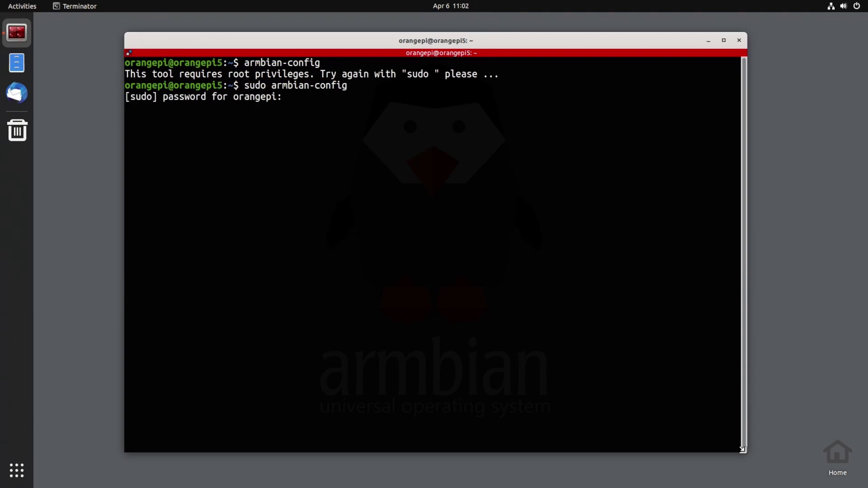
{"action": "key", "text": "Return"}
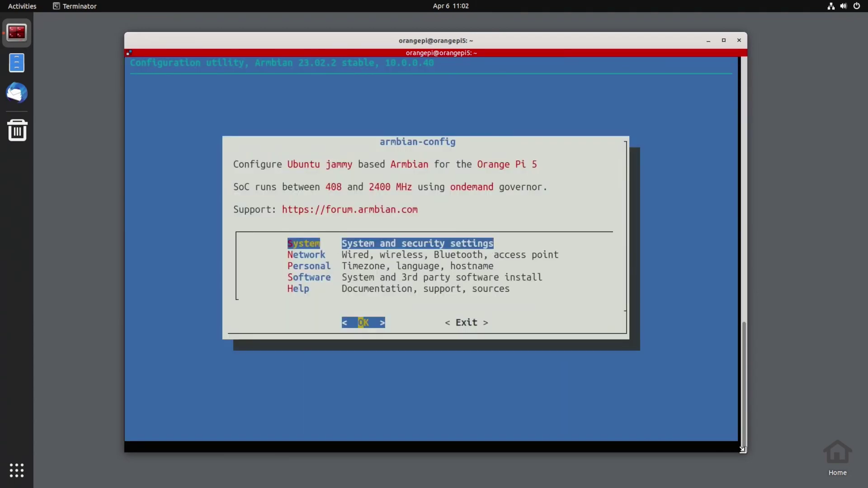
Exit armbian-config and the terminal session, then launch Firefox from the app grid
{"action": "key", "text": "Escape"}
{"action": "type", "text": "exit"}
{"action": "key", "text": "Return"}
{"action": "left_click", "coordinate": [16, 470]}
{"action": "left_click", "coordinate": [494, 287]}
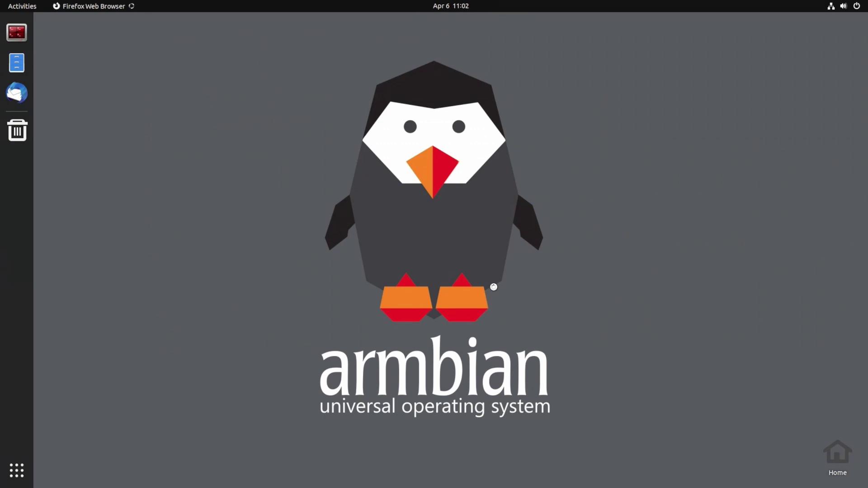